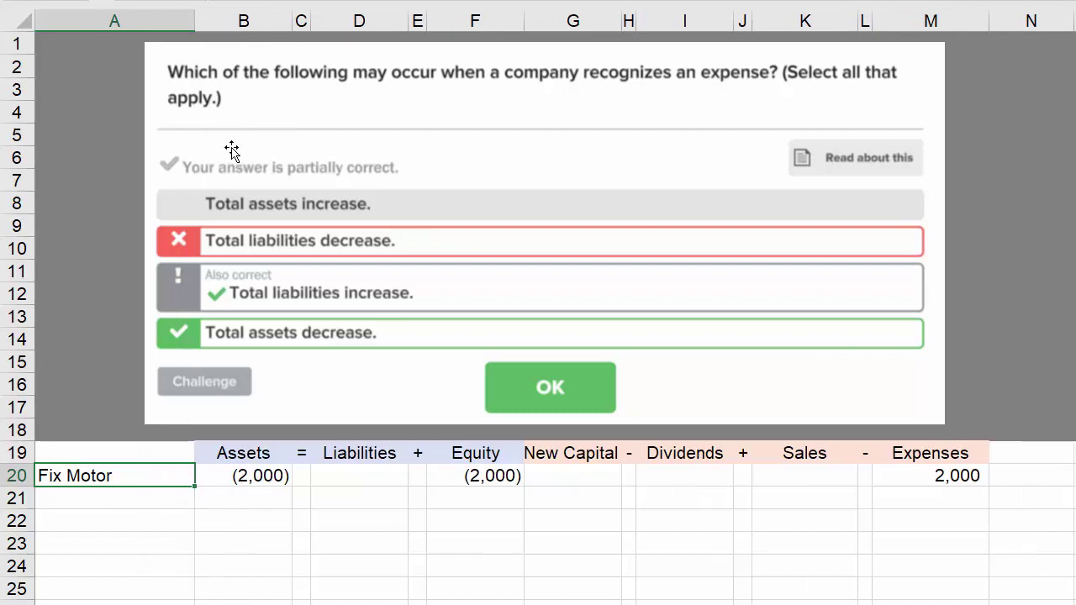
Relabel A20 as 'Fix Motor, pay with cash' and autofit column A to the label
key("F2")
type(", pay with cash")
key("Return")
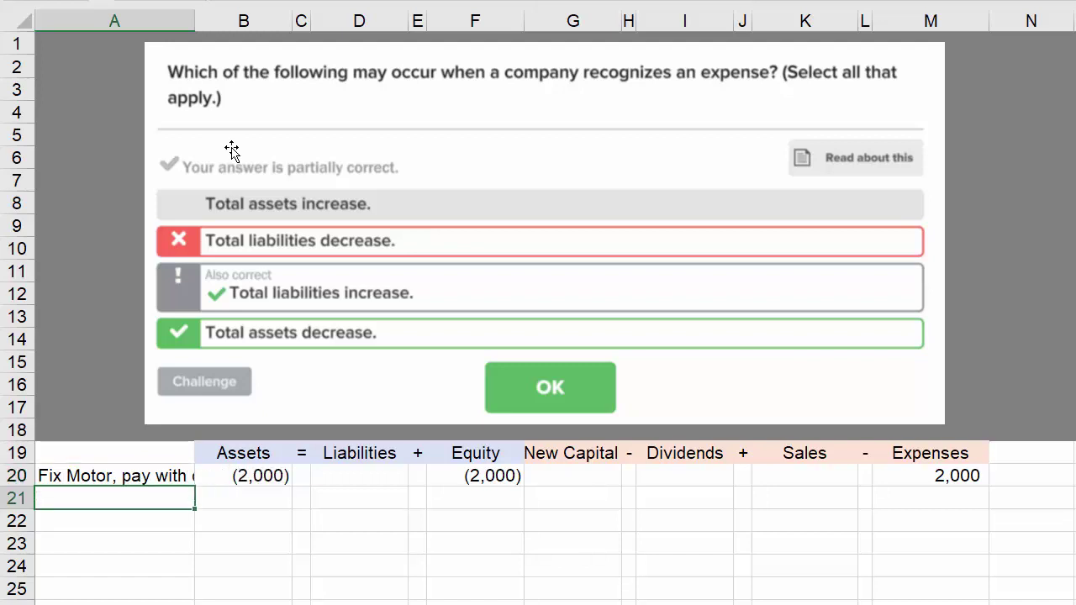
key("Up")
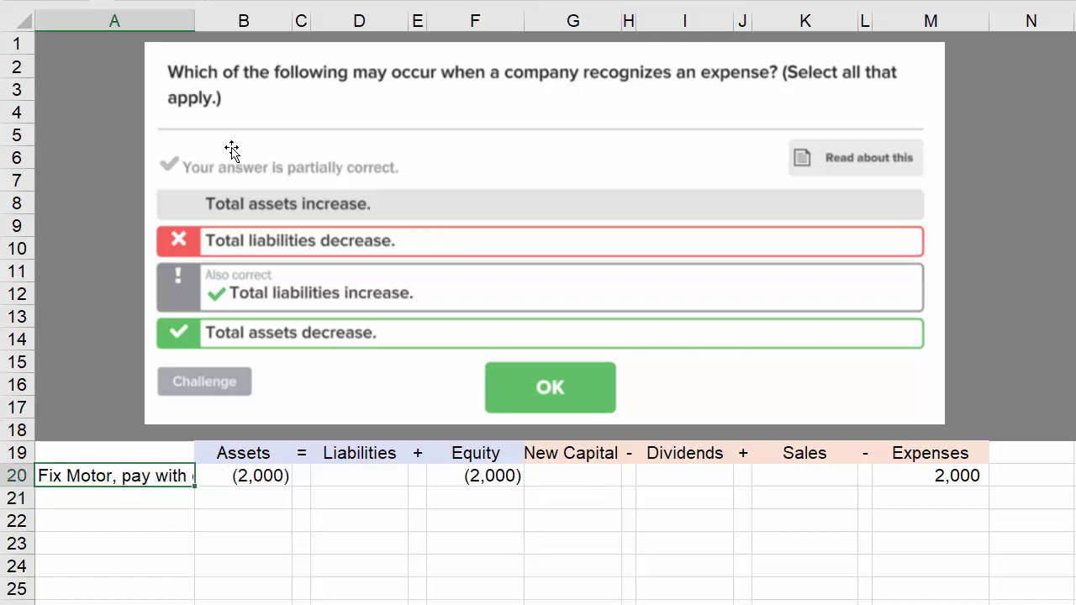
double_click(195, 17)
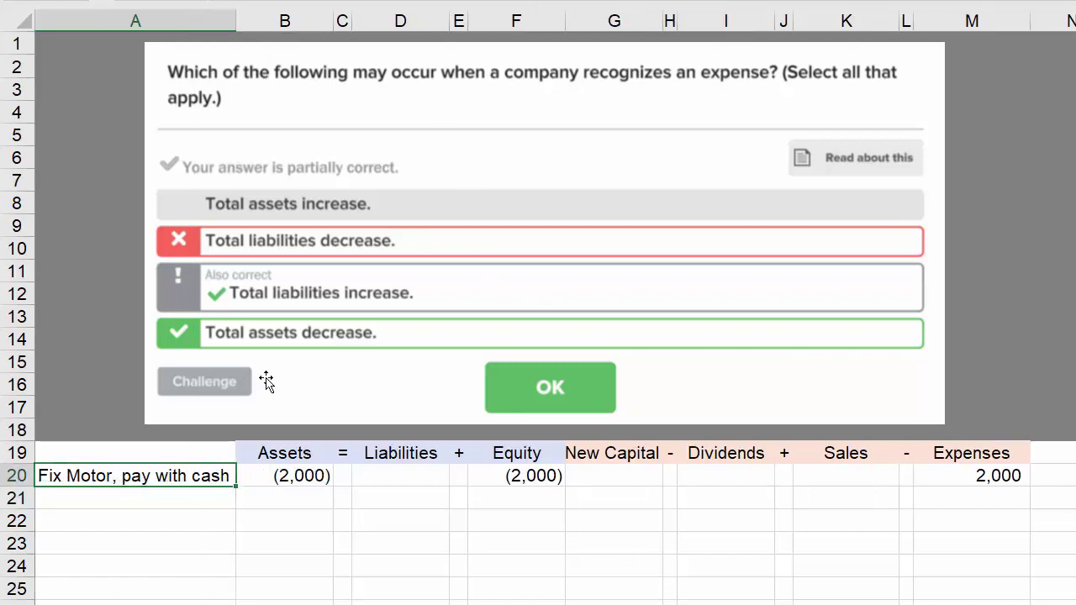
Add the label 'Fix Motor, pay later' in A21
left_click(105, 502)
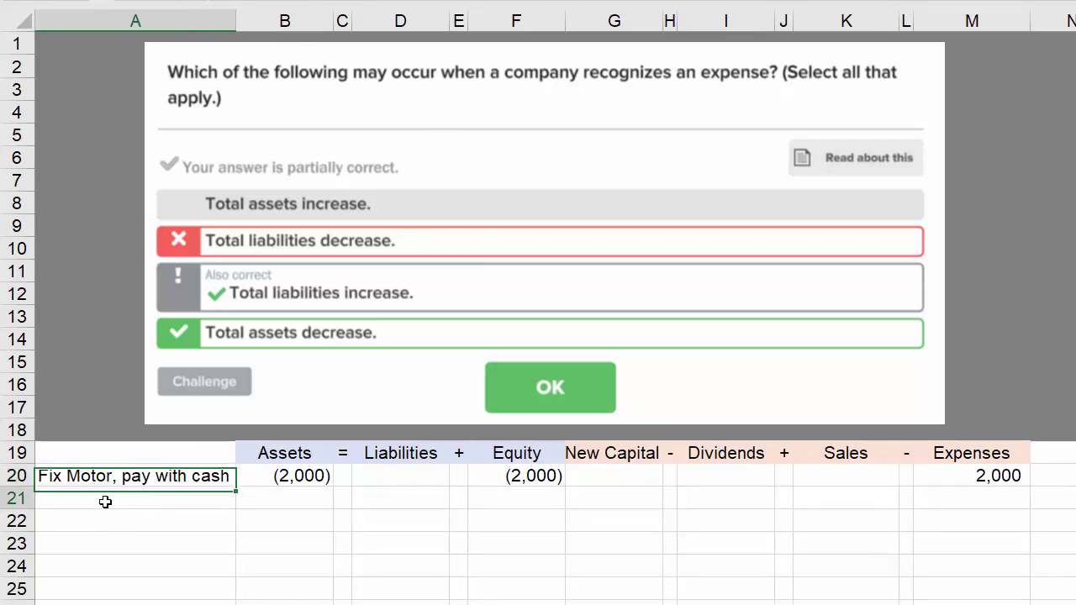
type("Fix Moto")
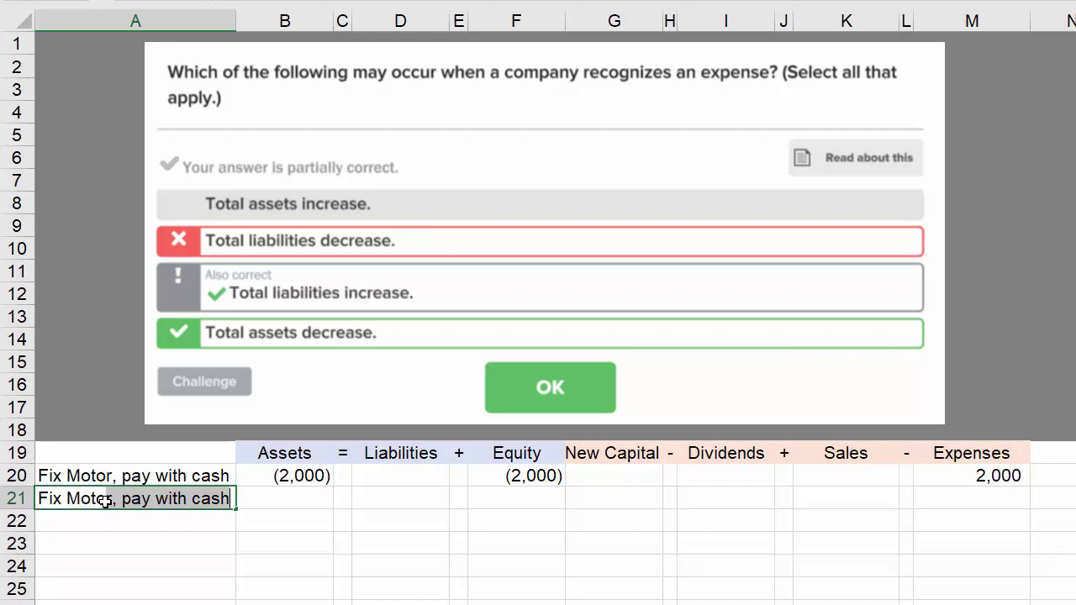
type("r,")
type("pay later")
key("Return")
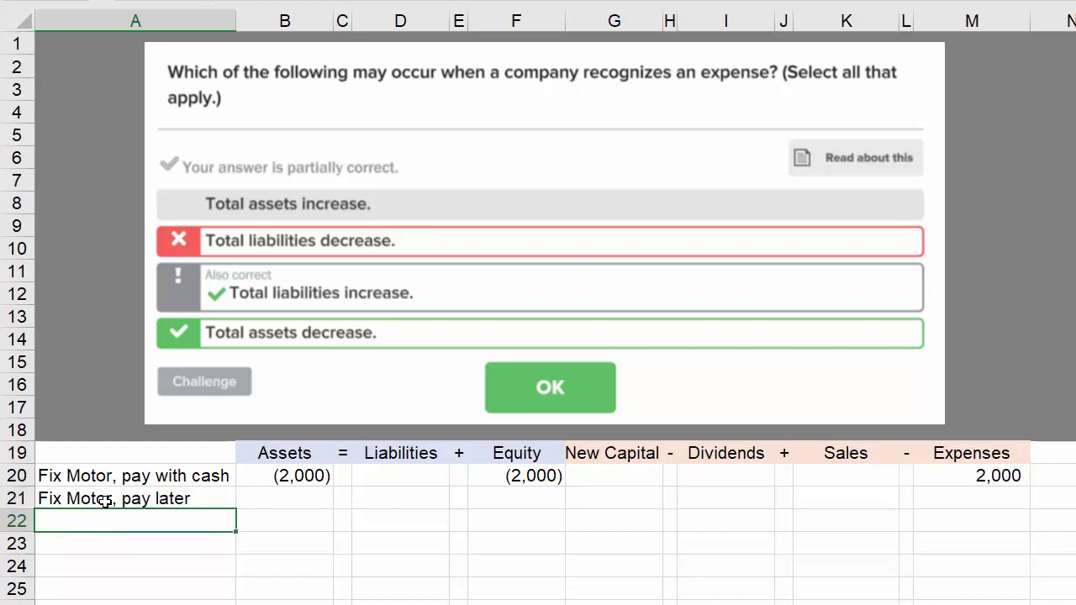
left_click(105, 502)
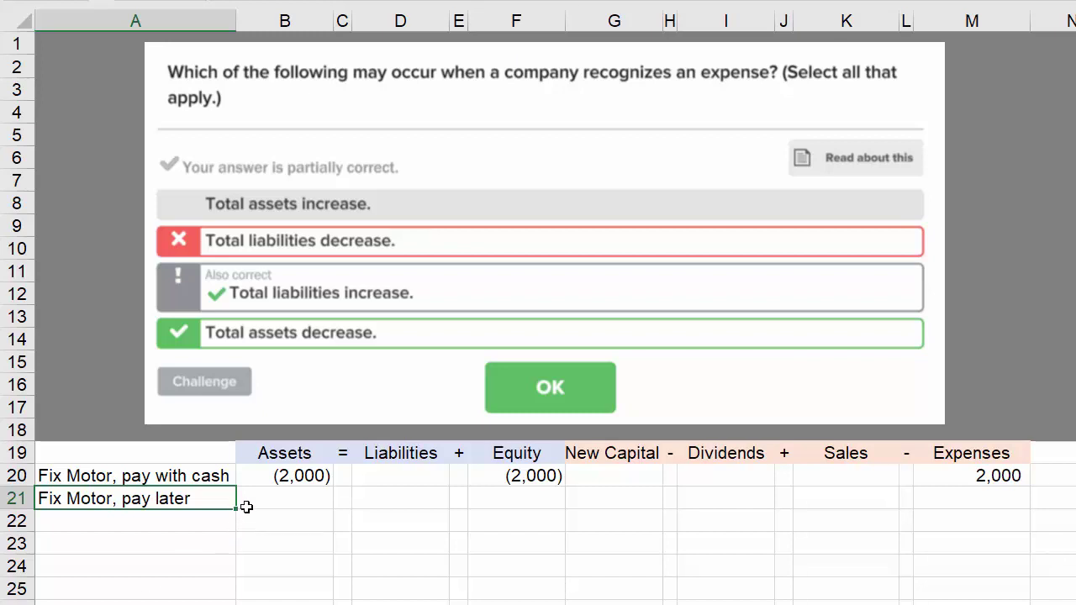
left_click(296, 496)
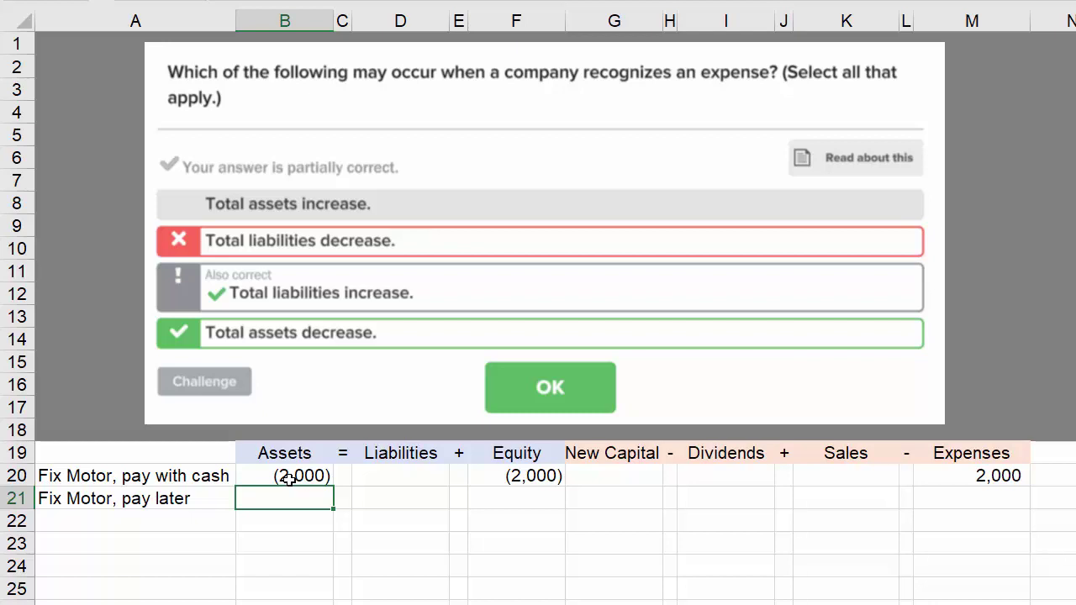
Enter 2,000 as the pay-later expense in M21
left_click(966, 501)
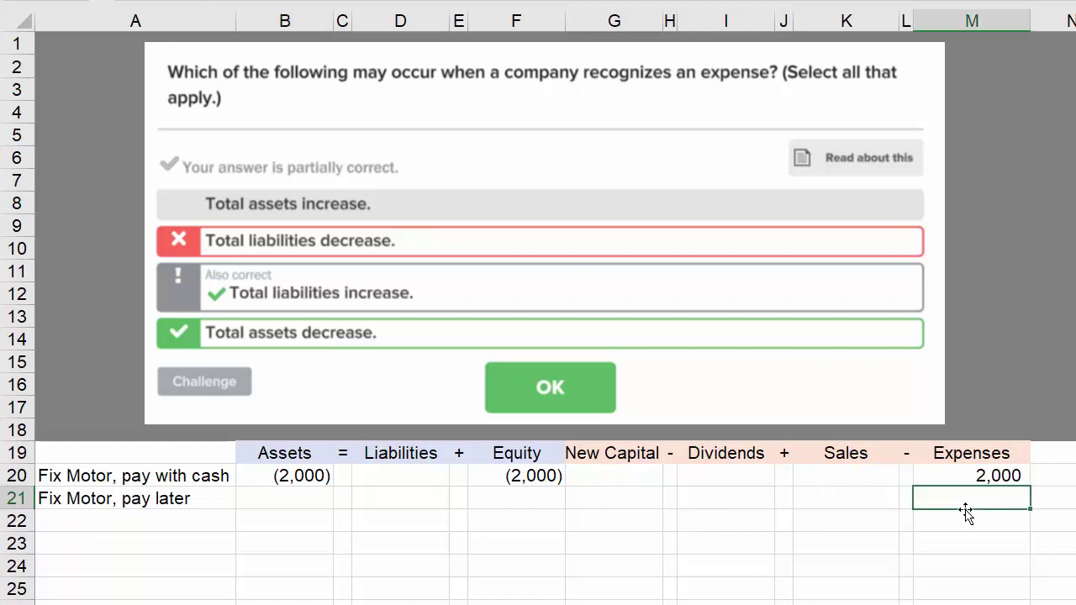
type("2000")
key("Return")
key("Up")
Enter 2,000 as the pay-later liability increase in D21
key("Left")
key("Left")
key("Left")
key("Left")
key("Left")
key("Left")
key("Left")
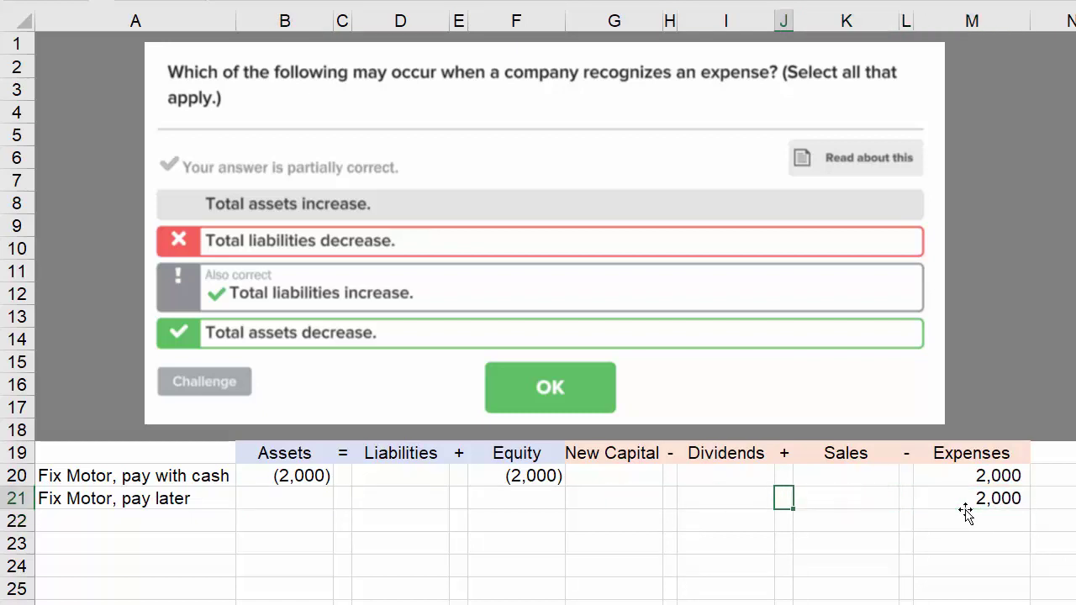
key("Left")
key("Left")
key("Left")
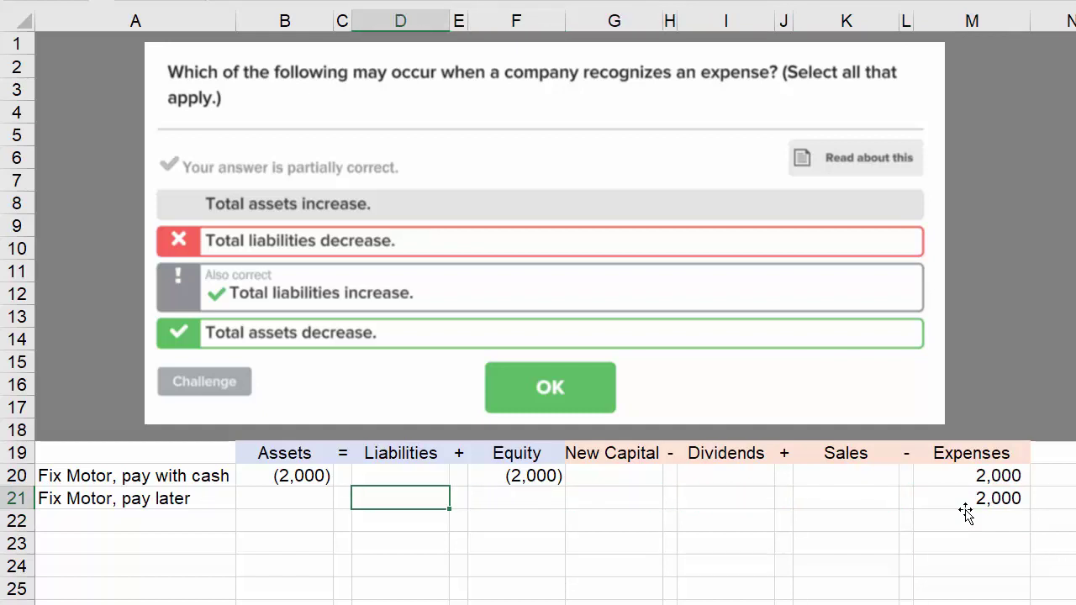
type("2000")
key("Return")
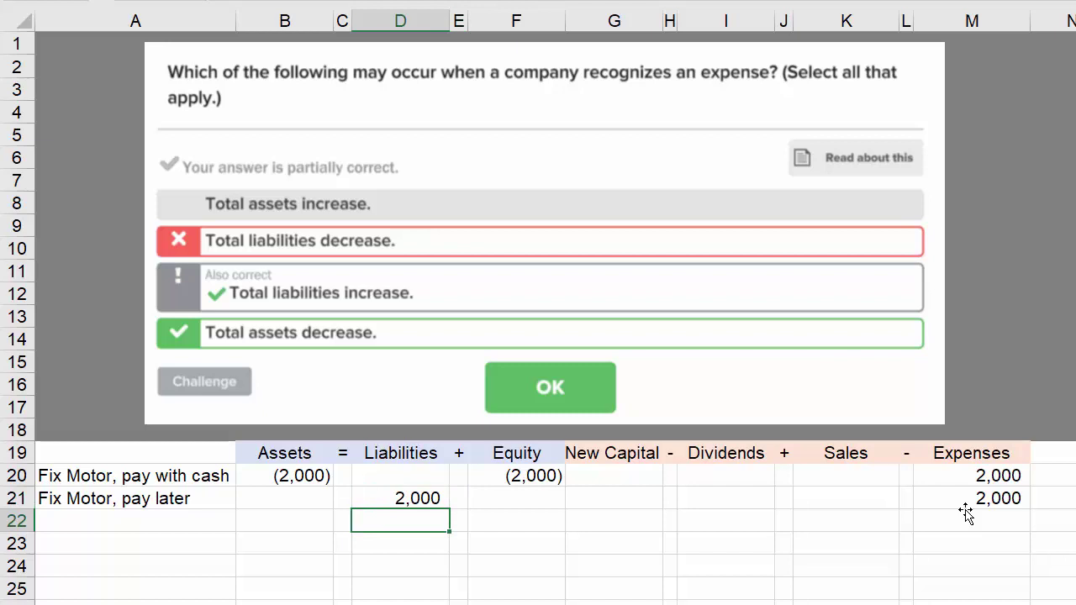
key("Up")
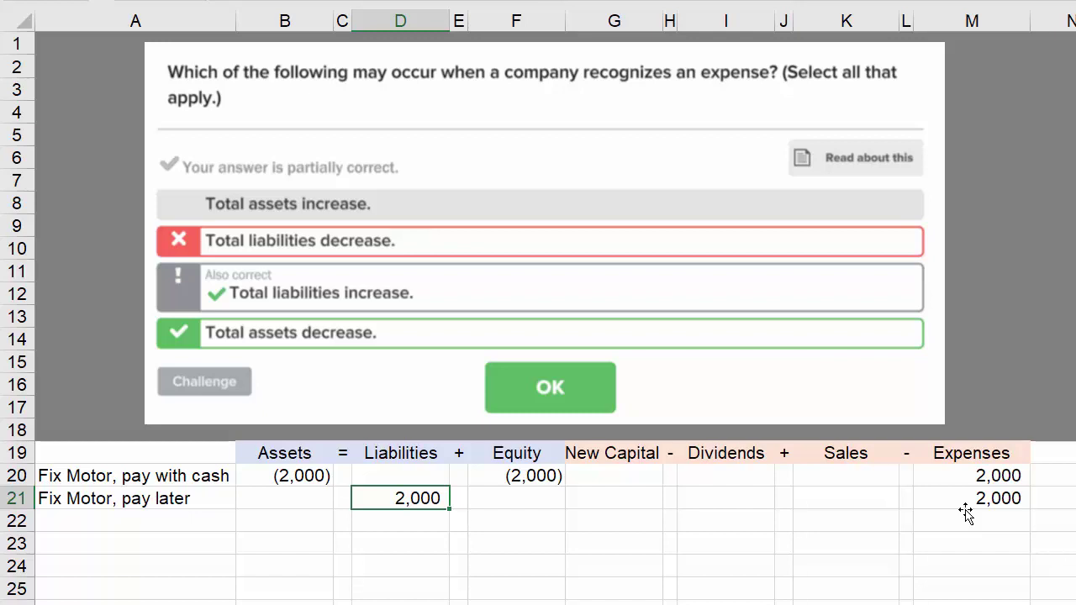
Enter -2000 in the pay-later row's Equity cell, F21
key("Right")
key("Right")
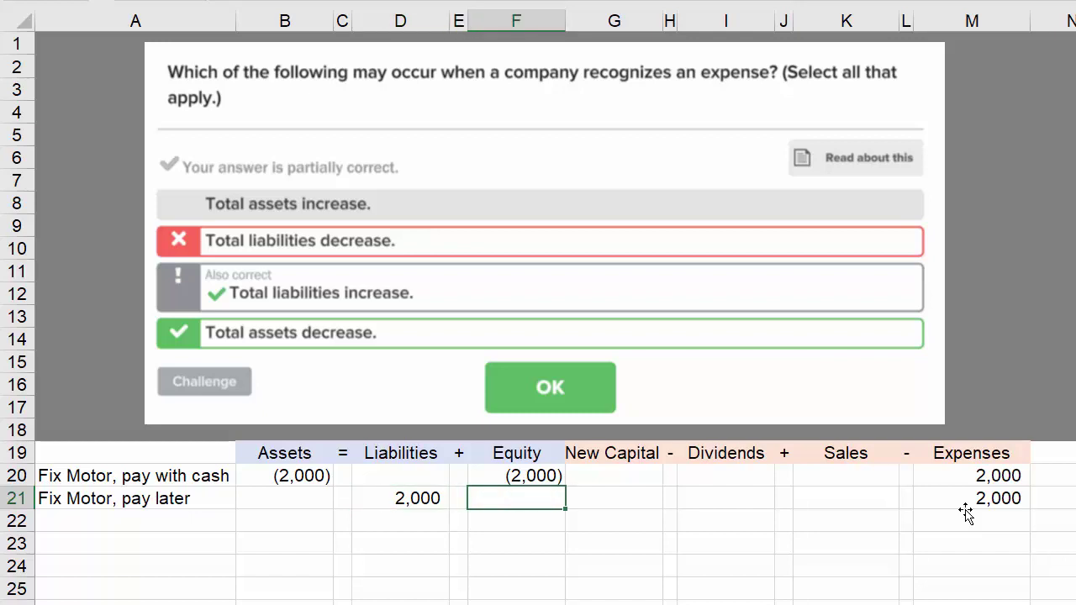
type("-2000")
key("Return")
key("Up")
Compare rows 20 and 21 by selecting their Liabilities-through-Equity cells, leaving row 21's Assets empty
key("Left")
key("Left")
key("Left")
key("Left")
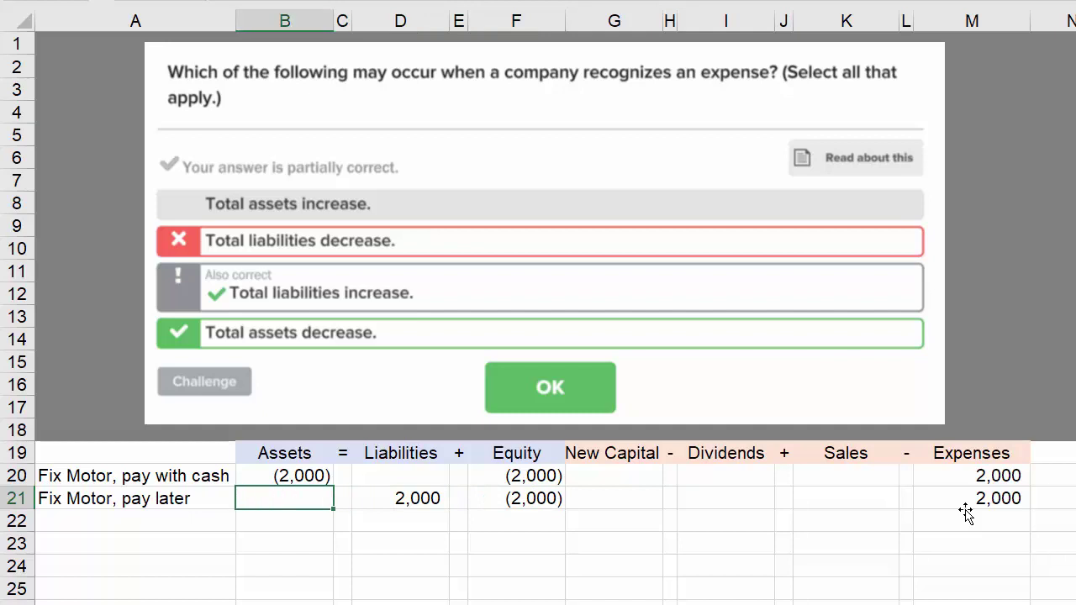
key("Right")
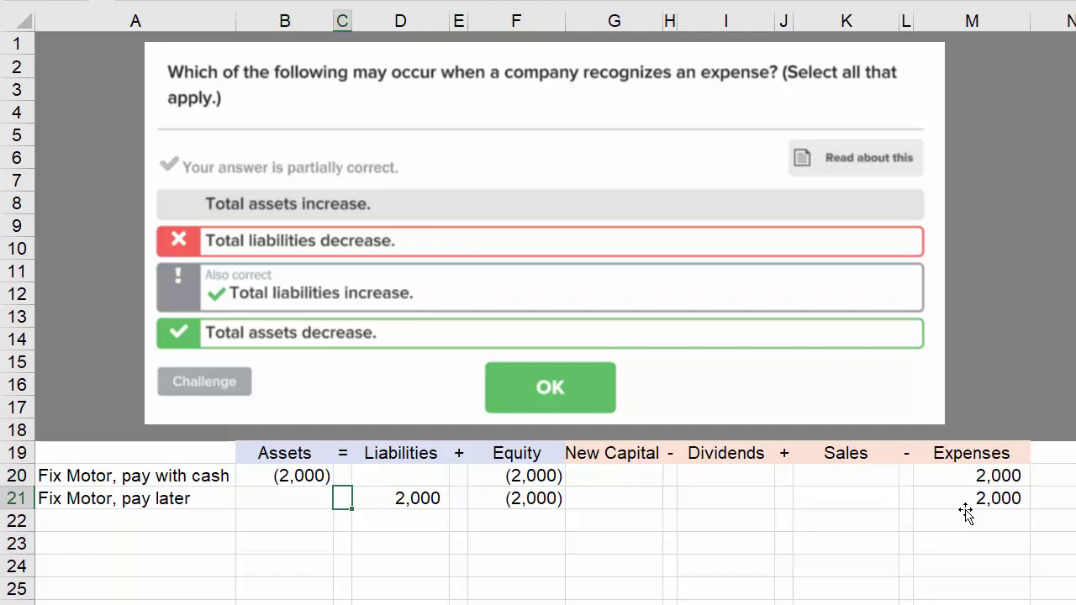
key("Left")
key("Up")
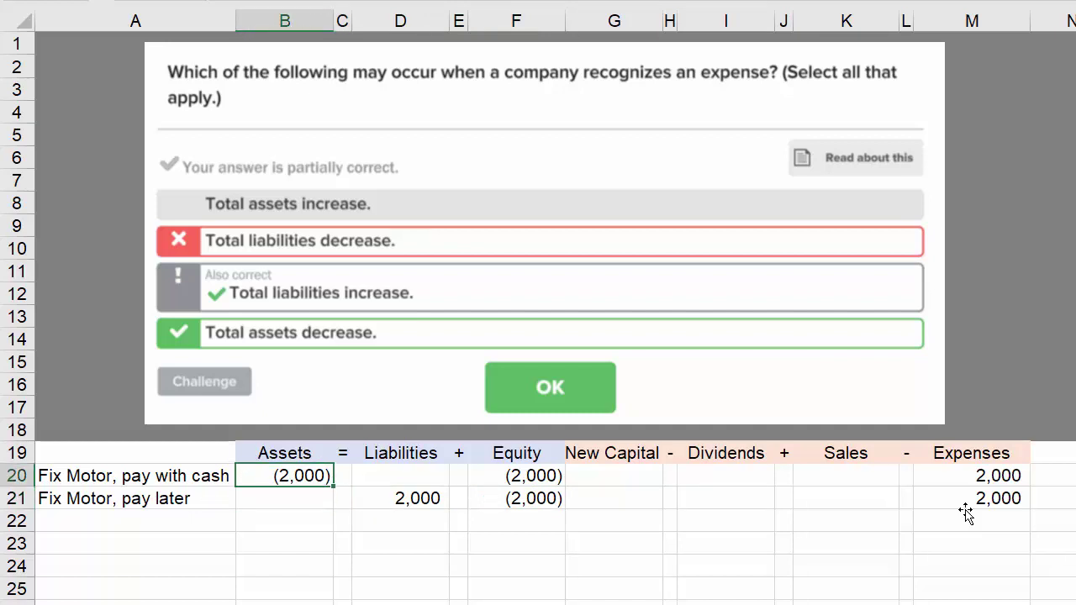
key("Right")
key("Right")
key("shift+Right")
key("shift+Right")
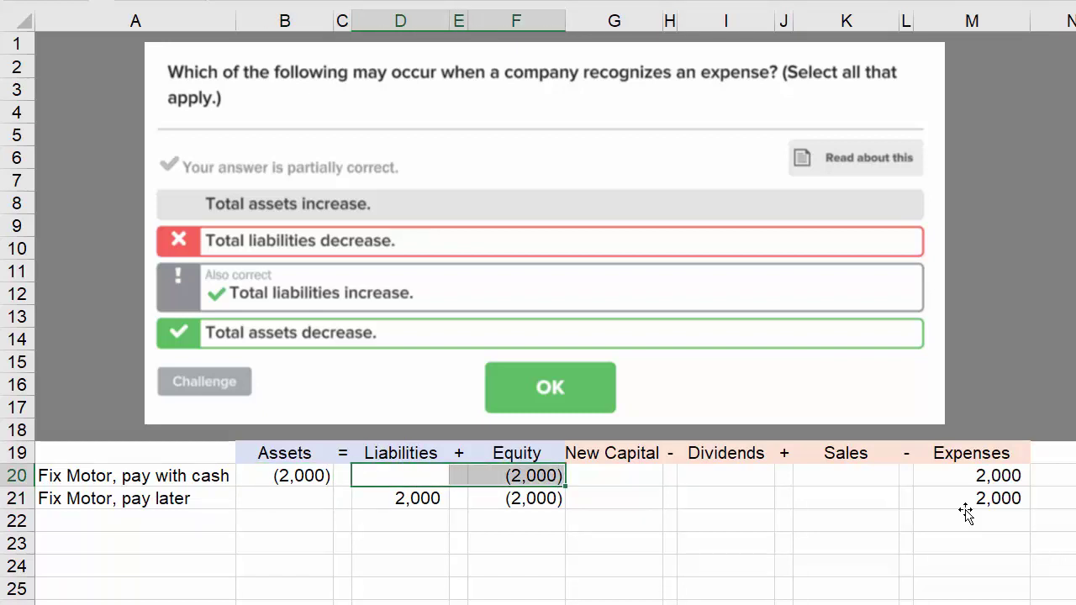
key("Down")
key("Left")
key("Left")
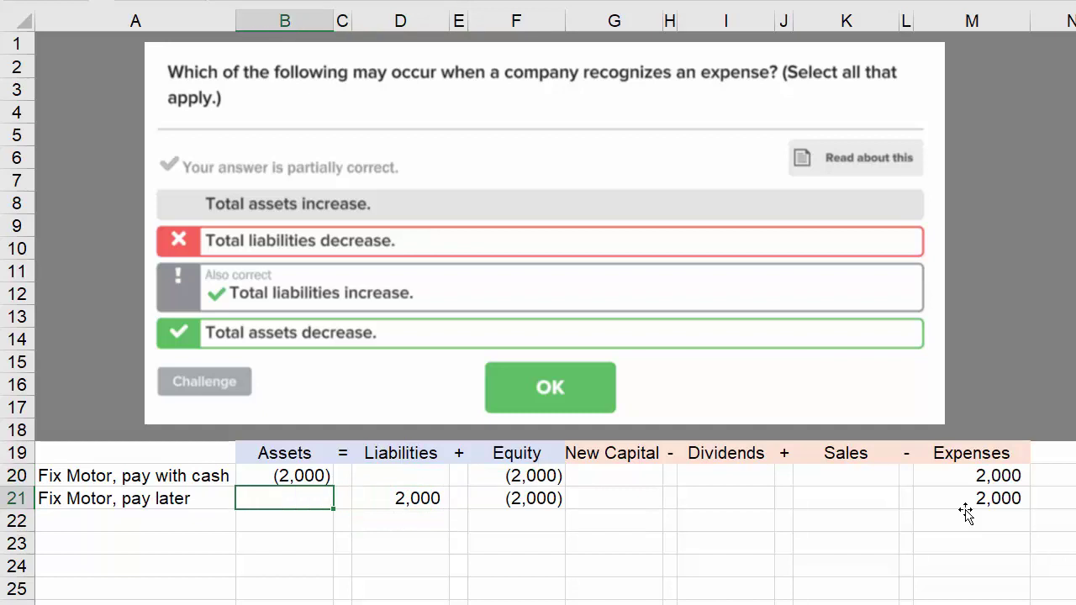
key("Right")
key("Right")
key("shift+Right")
key("shift+Right")
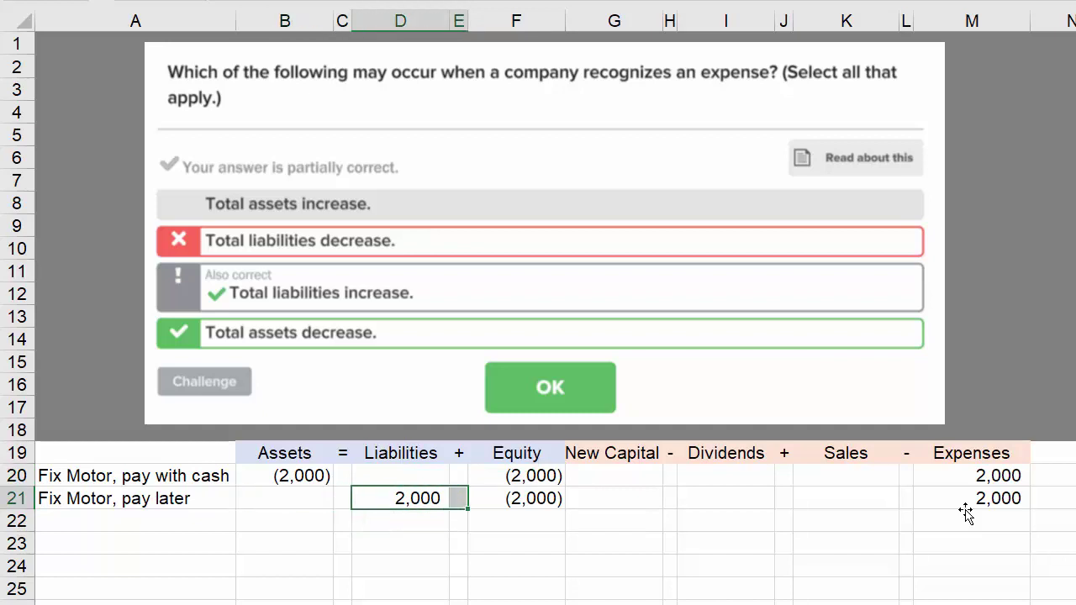